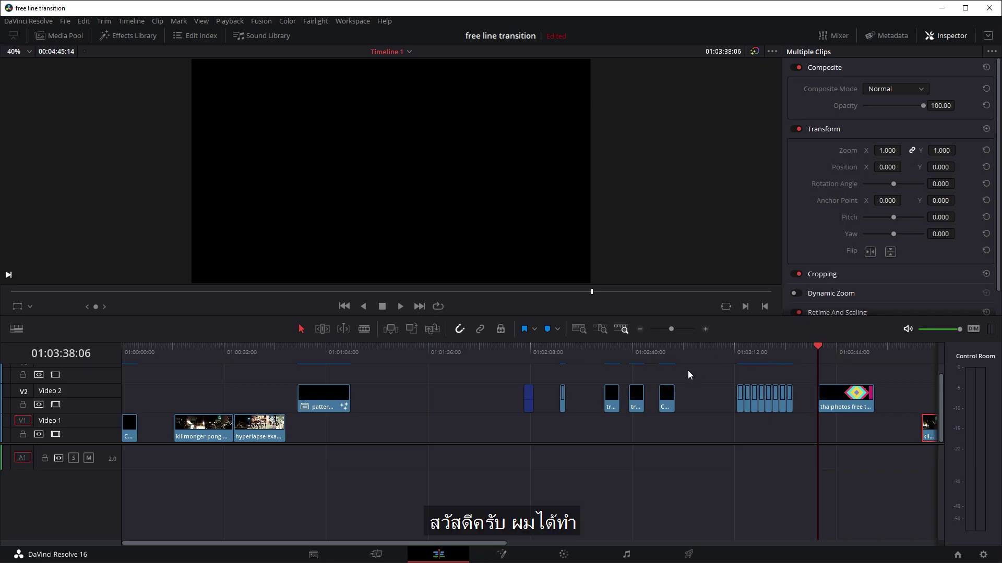
Step: Play and stop the timeline a couple of times to preview the existing transition
left_click(400, 306)
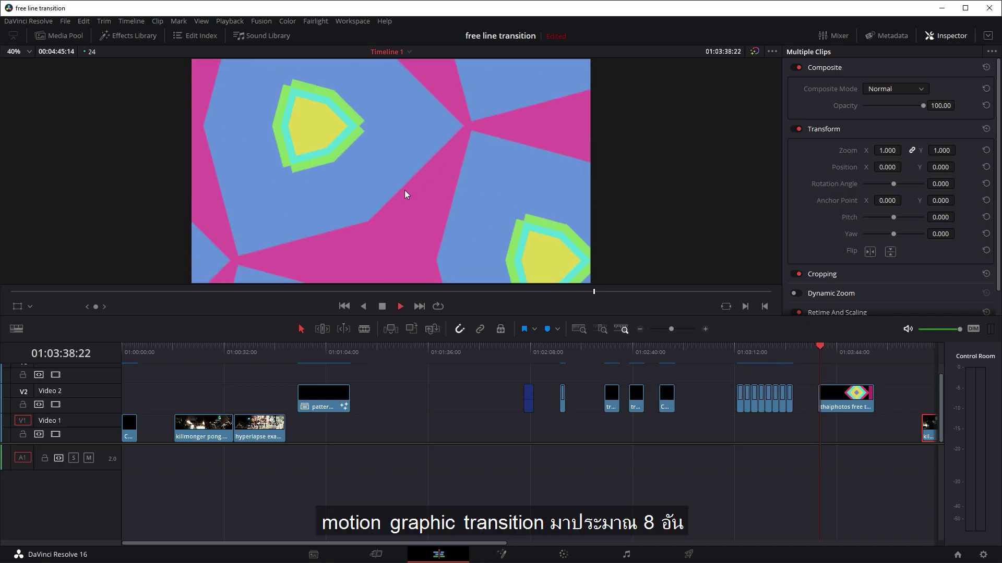
left_click(382, 307)
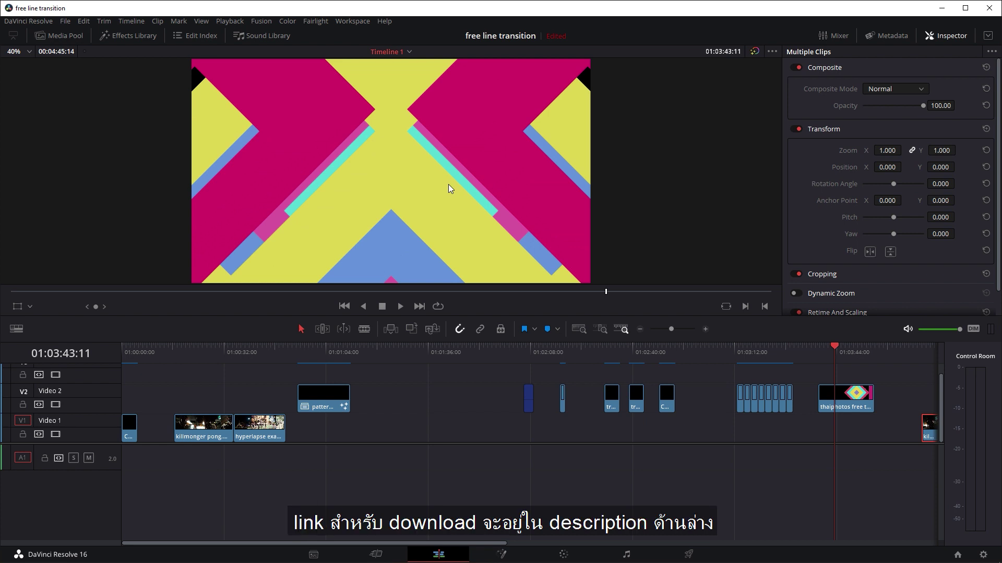
left_click(395, 307)
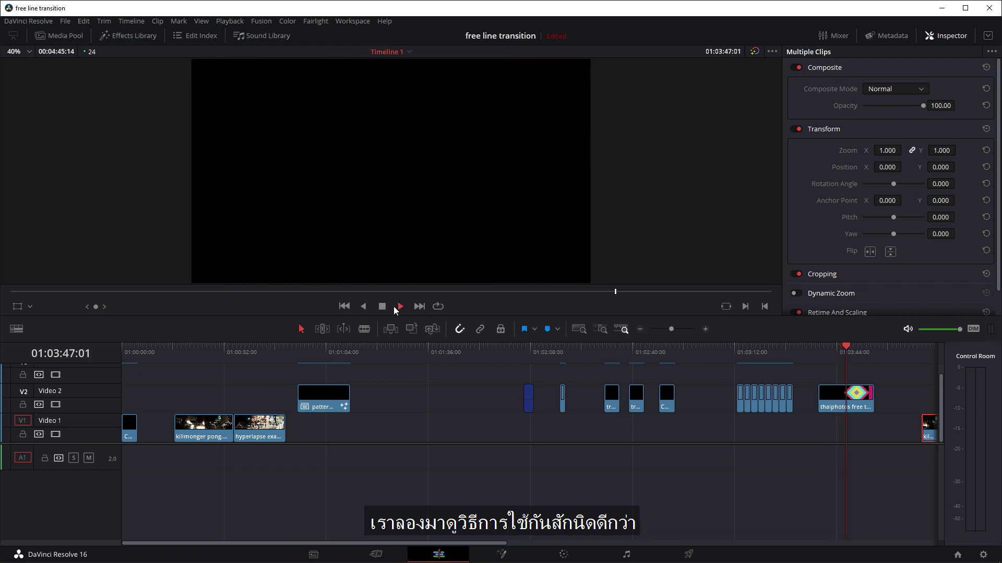
left_click(393, 306)
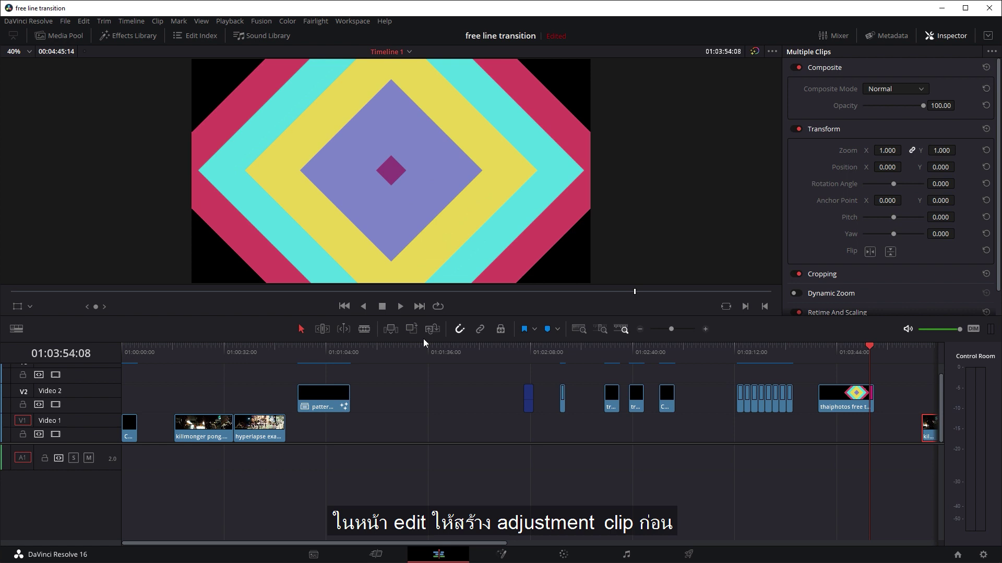
Step: Search the Effects Library for 'adjust' and place an Adjustment Clip on Video 2
left_click(147, 36)
left_click(347, 52)
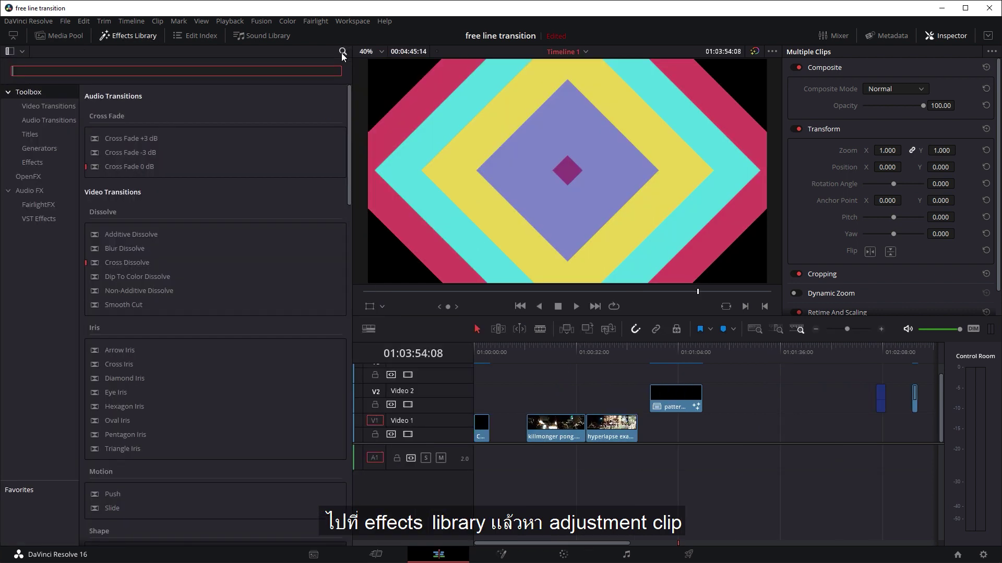
type("adjust")
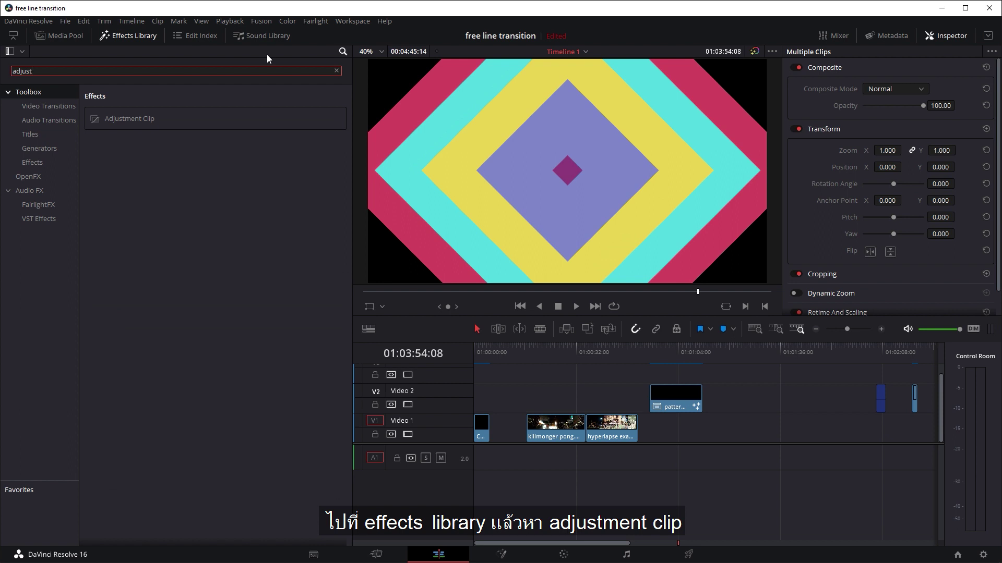
left_click_drag(129, 118, 750, 405)
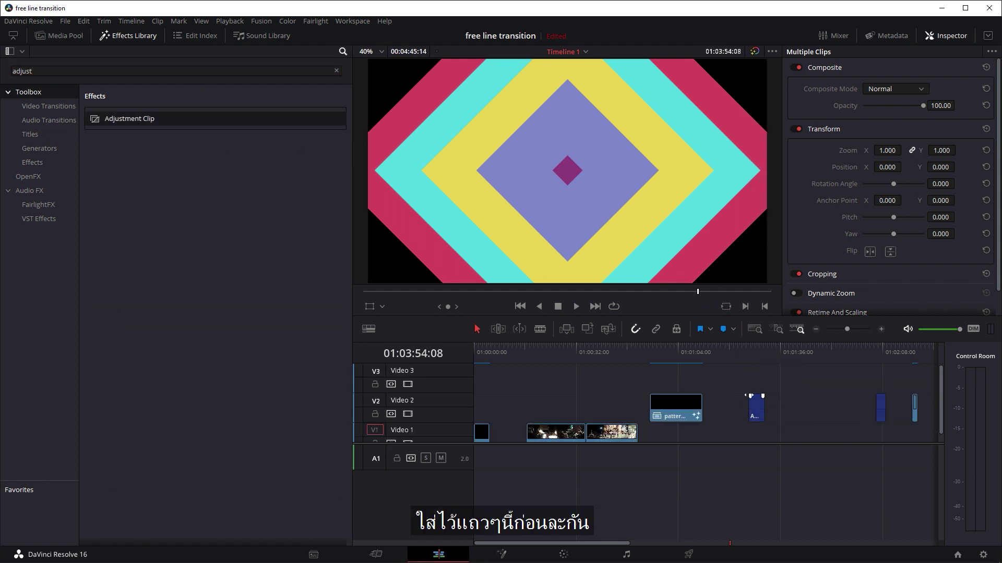
Step: Convert the adjustment clip into a compound clip named 'transition'
left_click(757, 412)
right_click(756, 412)
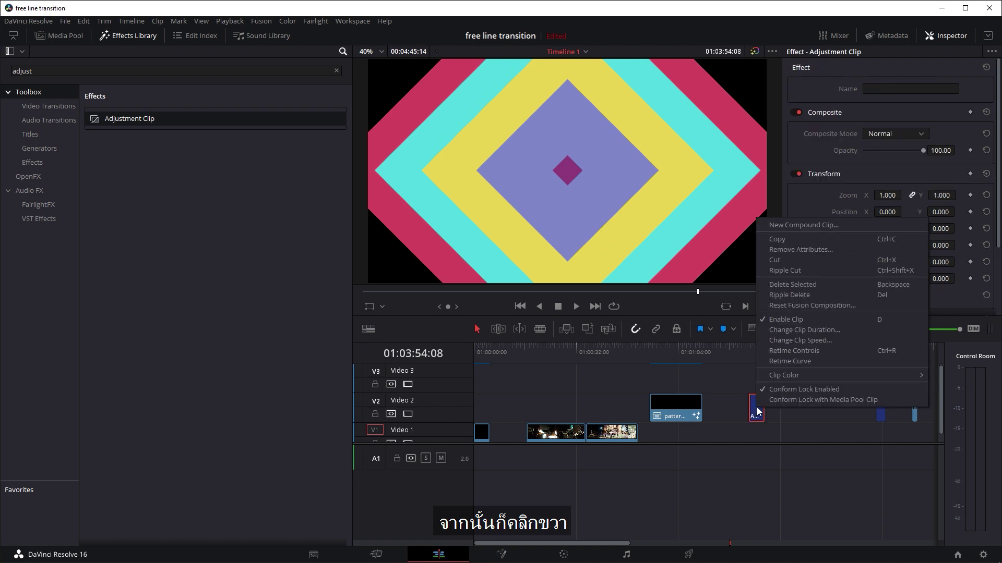
left_click(794, 225)
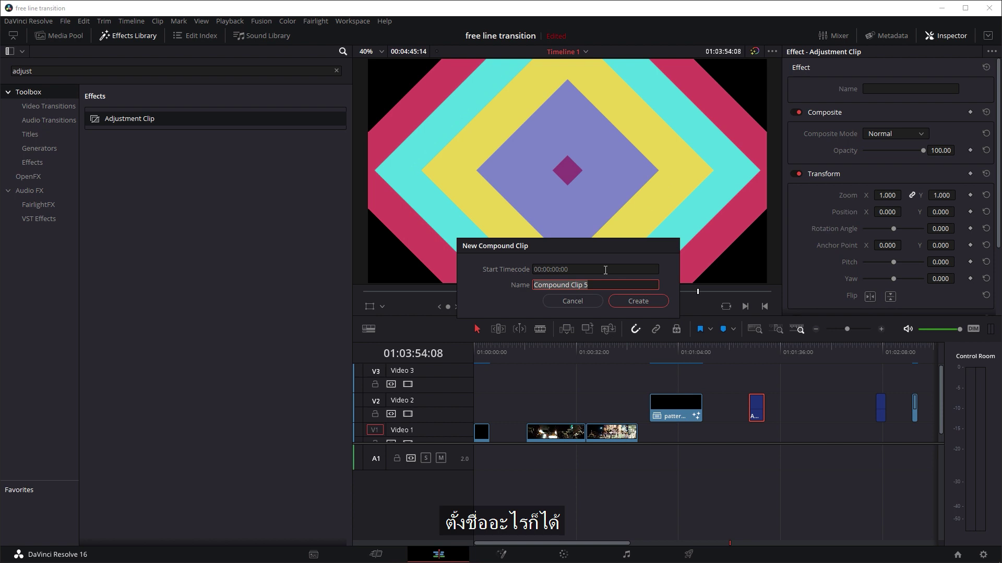
type("transition")
key("Return")
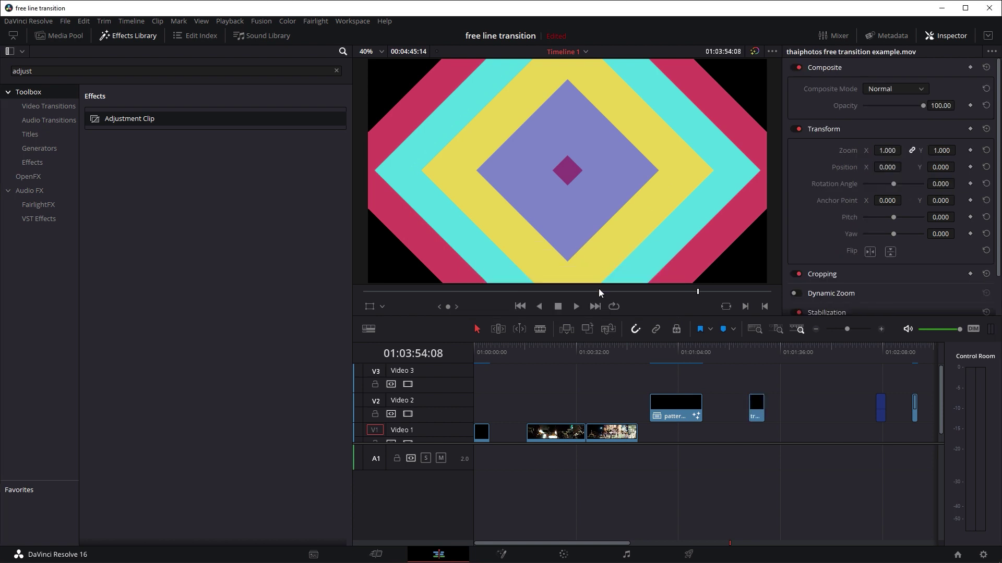
left_click(756, 410)
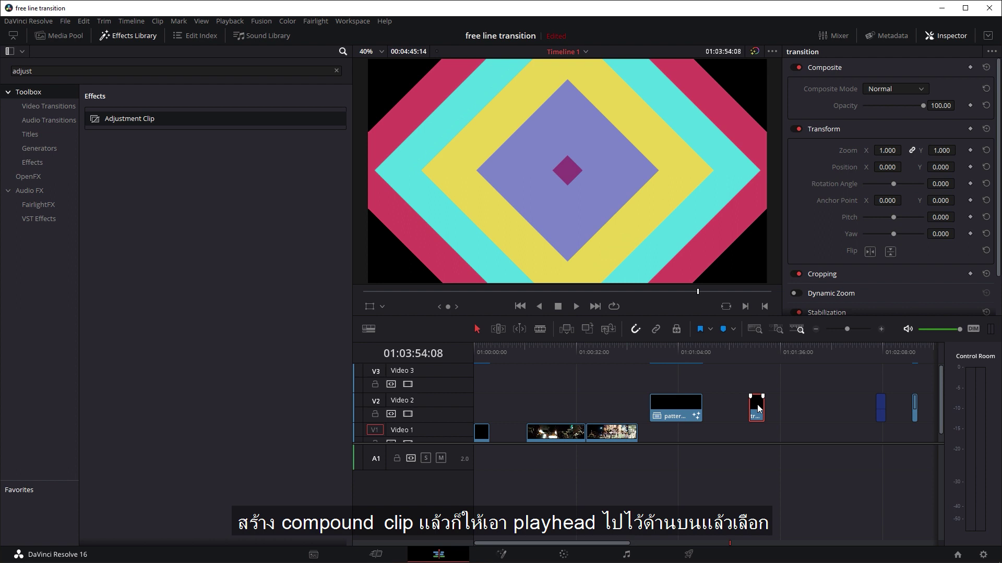
Step: Park the playhead on the transition clip, open it in Fusion, and centre the MediaIn1 node
left_click(750, 348)
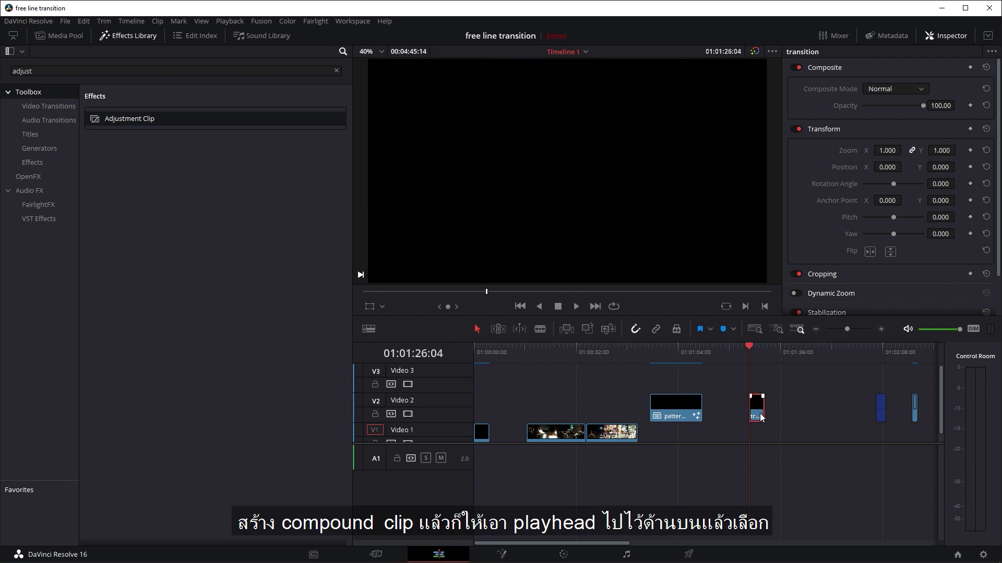
left_click(502, 555)
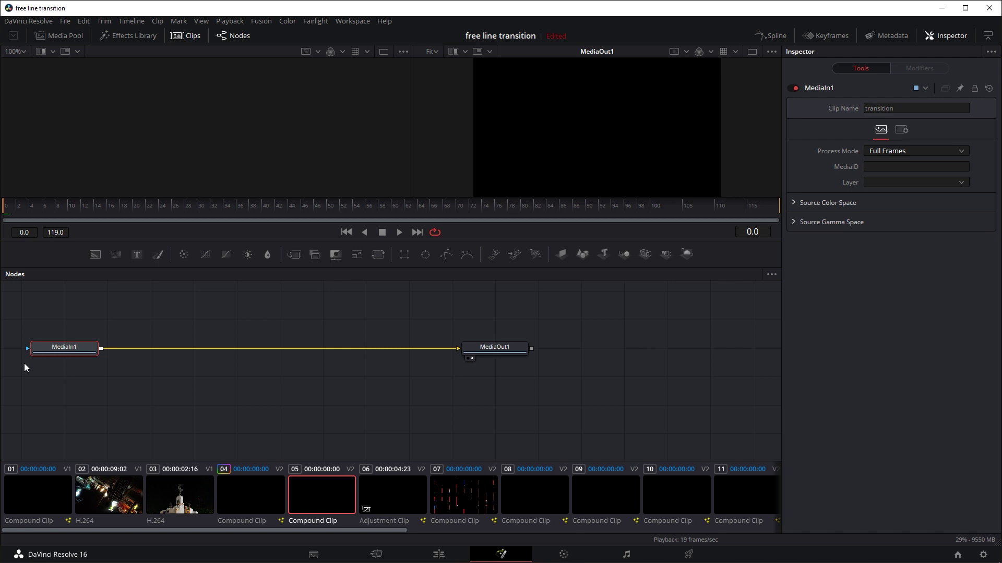
left_click_drag(55, 345, 207, 351)
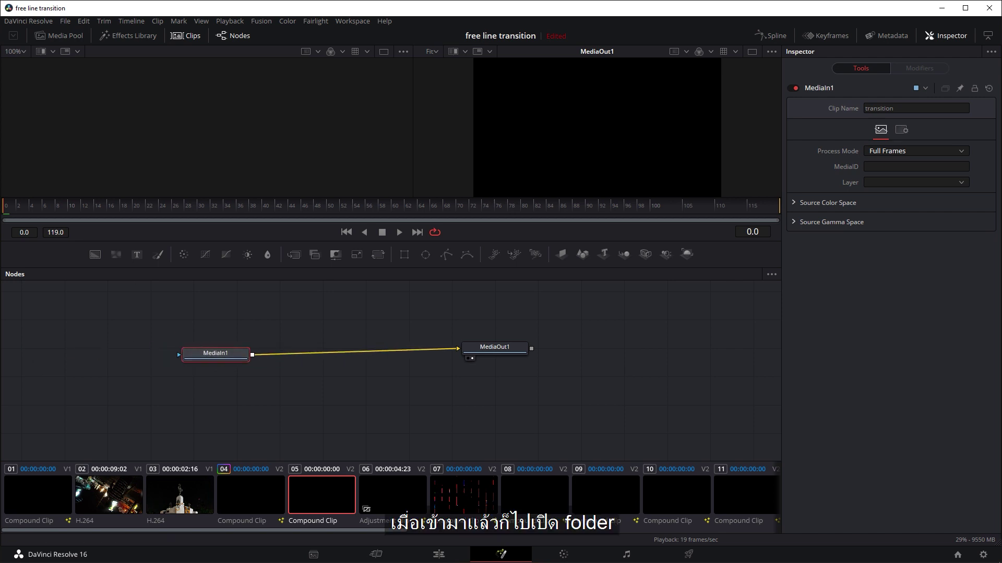
Step: Drag 'thaiphotos square transition.setting' from the downloads folder into the Fusion node graph
key("alt+Tab")
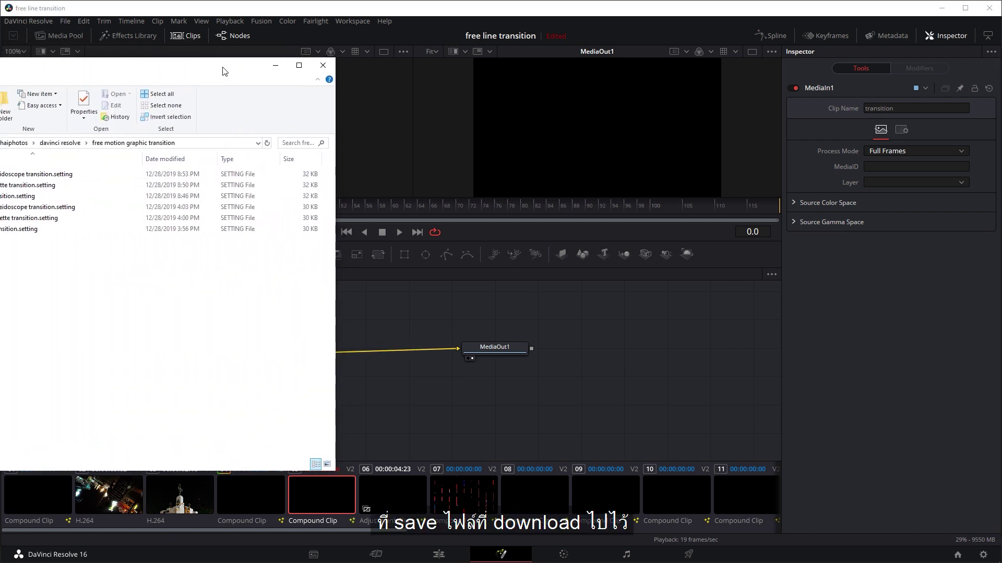
left_click_drag(224, 72, 322, 73)
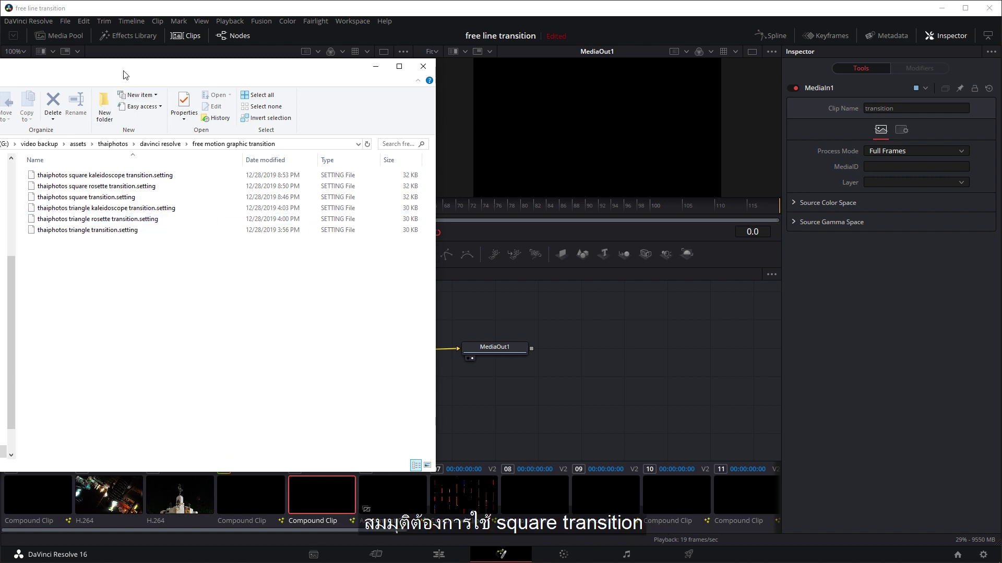
left_click_drag(125, 75, 109, 71)
left_click_drag(91, 194, 474, 312)
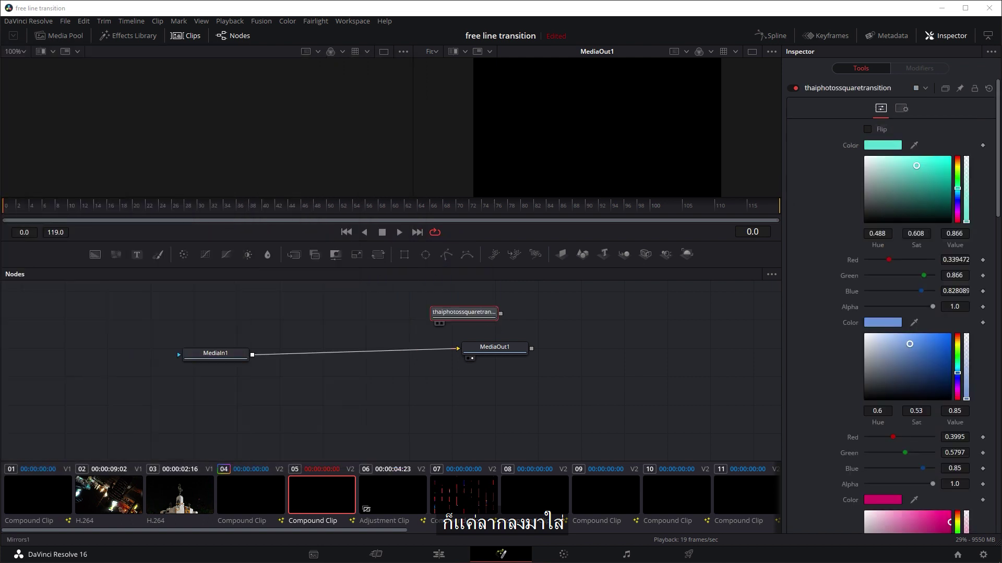
Step: Delete MediaIn1, connect the square transition node to MediaOut1, and preview the result
left_click(211, 359)
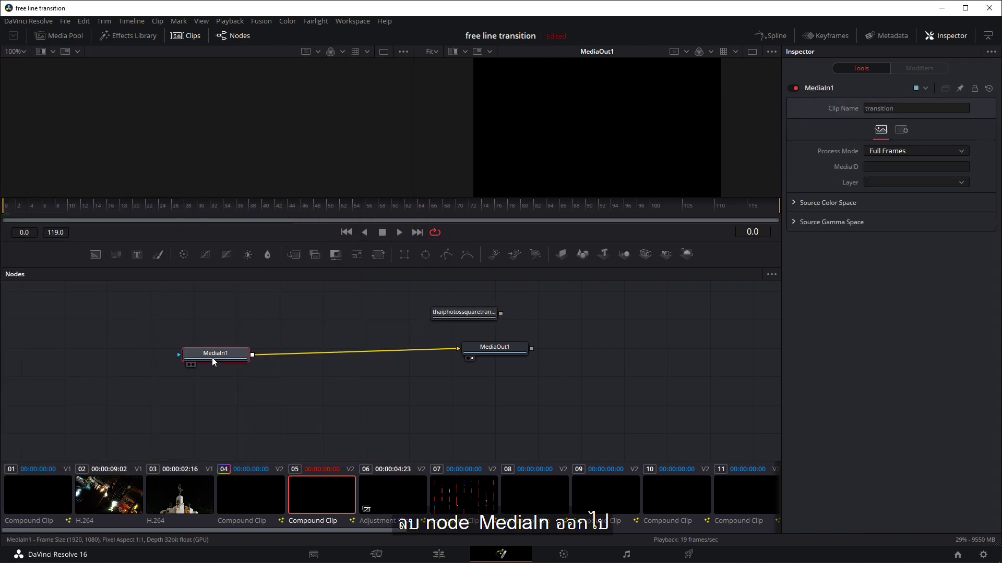
key("Delete")
left_click_drag(443, 315, 459, 345)
left_click(67, 210)
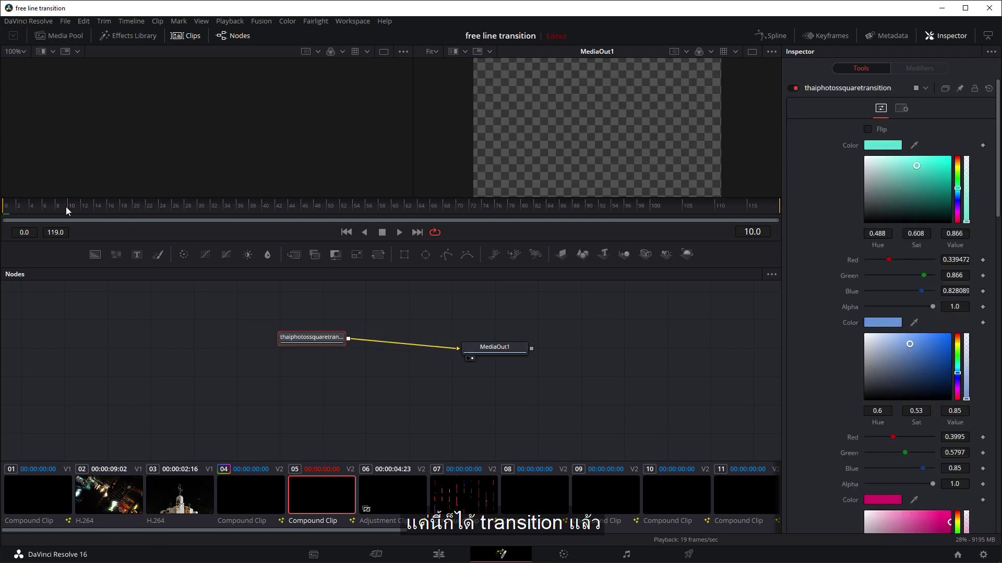
left_click(393, 234)
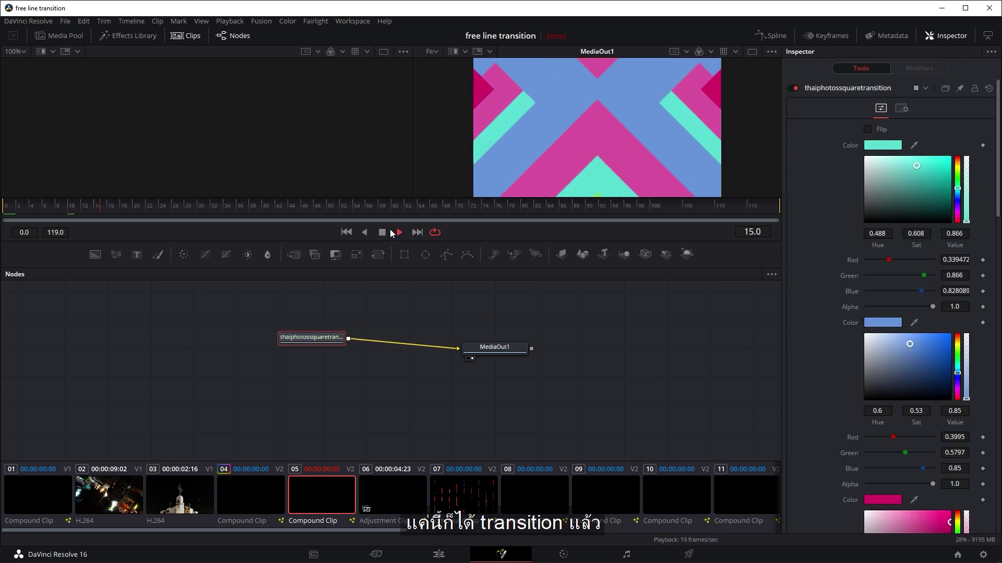
left_click(393, 229)
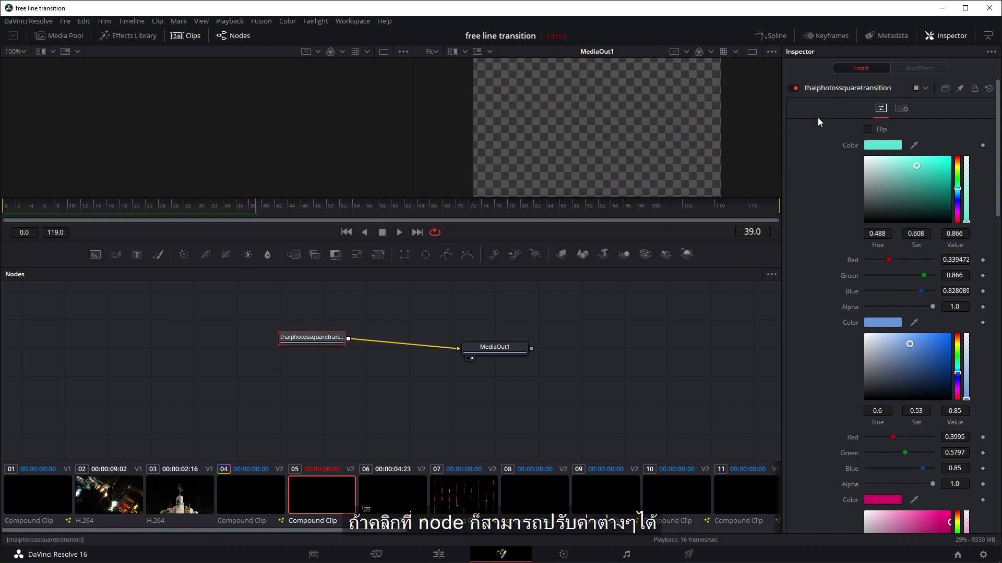
left_click(92, 207)
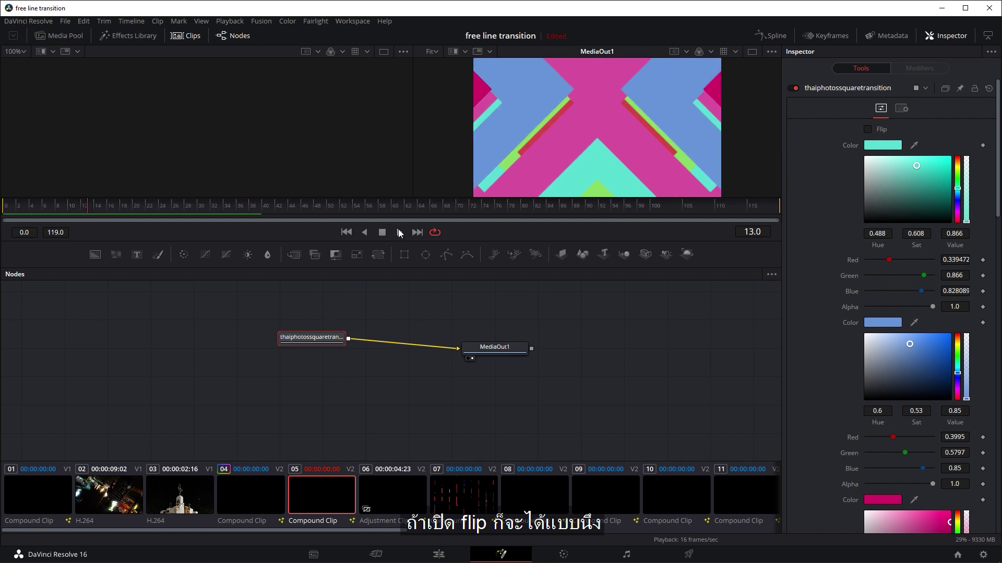
left_click(867, 130)
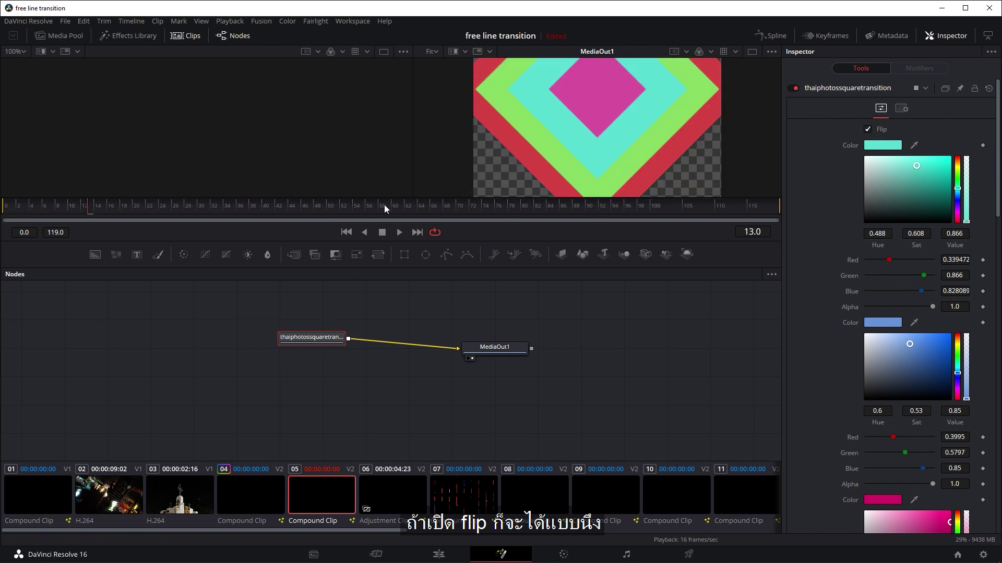
left_click(397, 231)
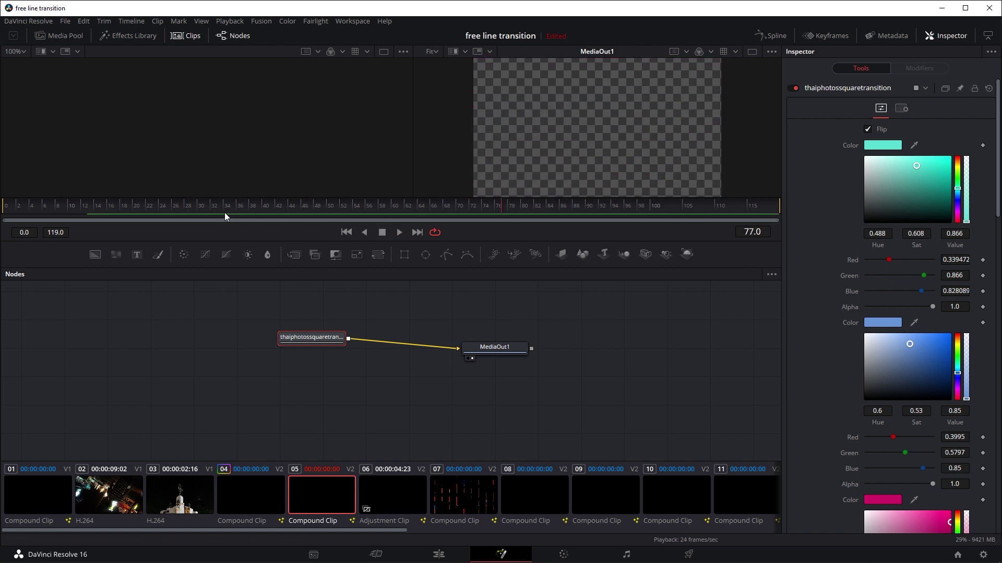
key("Home")
left_click(401, 232)
left_click(382, 232)
left_click(868, 129)
left_click_drag(416, 214, 4, 211)
left_click(398, 230)
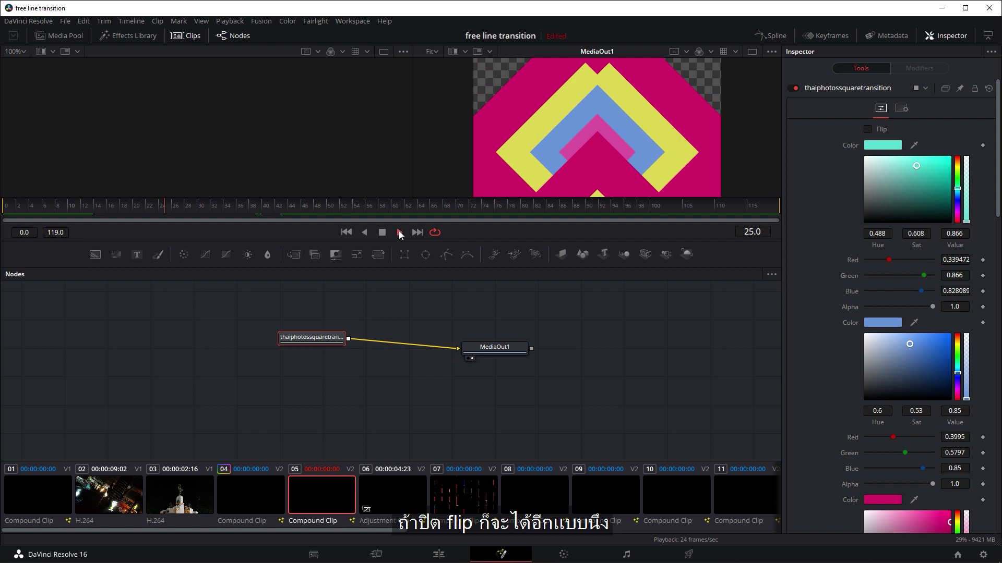
left_click(382, 236)
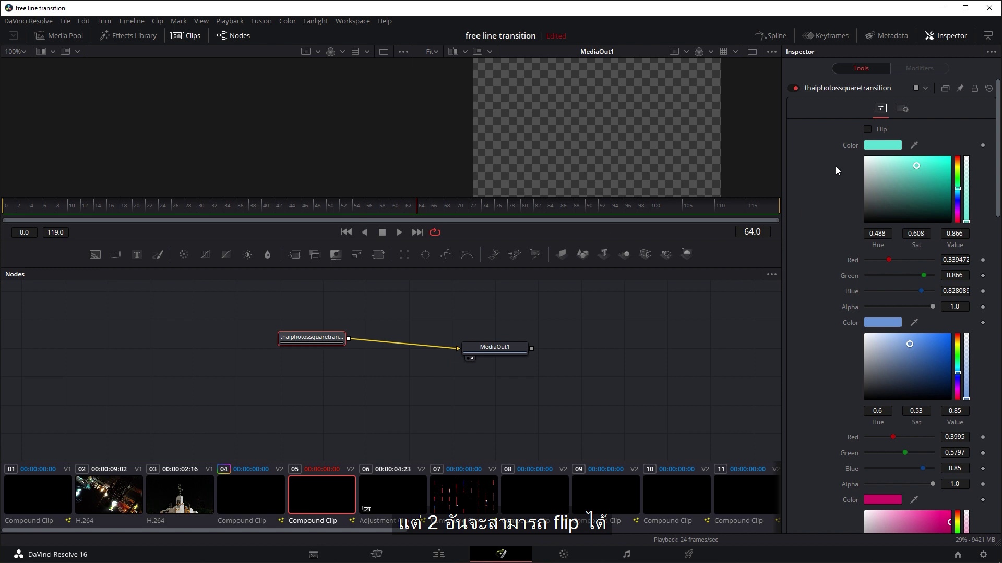
Step: At frame 24, deepen the first accent colour to teal and turn the pink background green
left_click(165, 209)
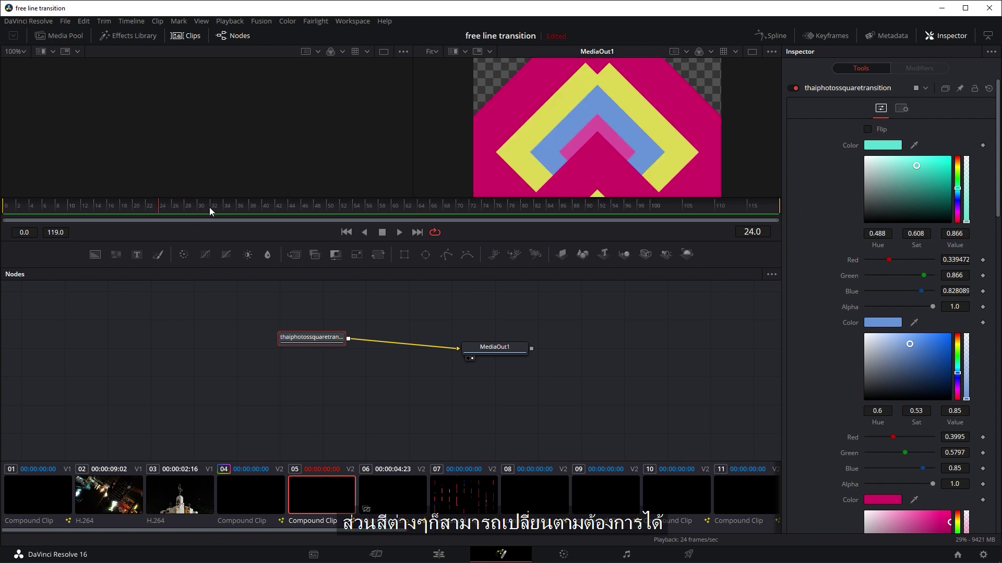
mouse_move(913, 189)
left_mouse_down()
mouse_move(928, 183)
mouse_move(927, 172)
left_mouse_up()
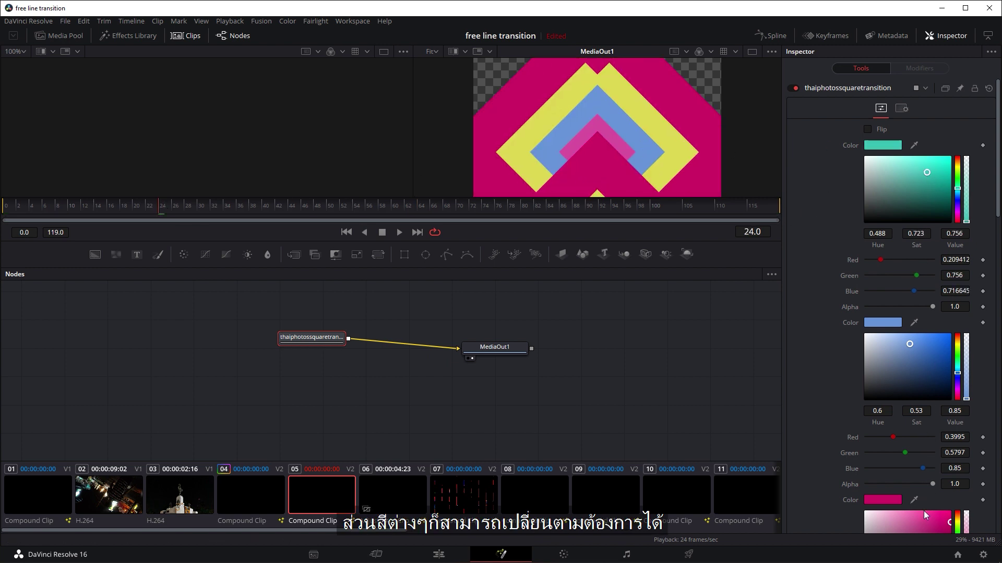
left_click(900, 524)
left_click_drag(901, 525, 906, 526)
scroll(906, 495, "down", 3)
left_click_drag(918, 365, 950, 345)
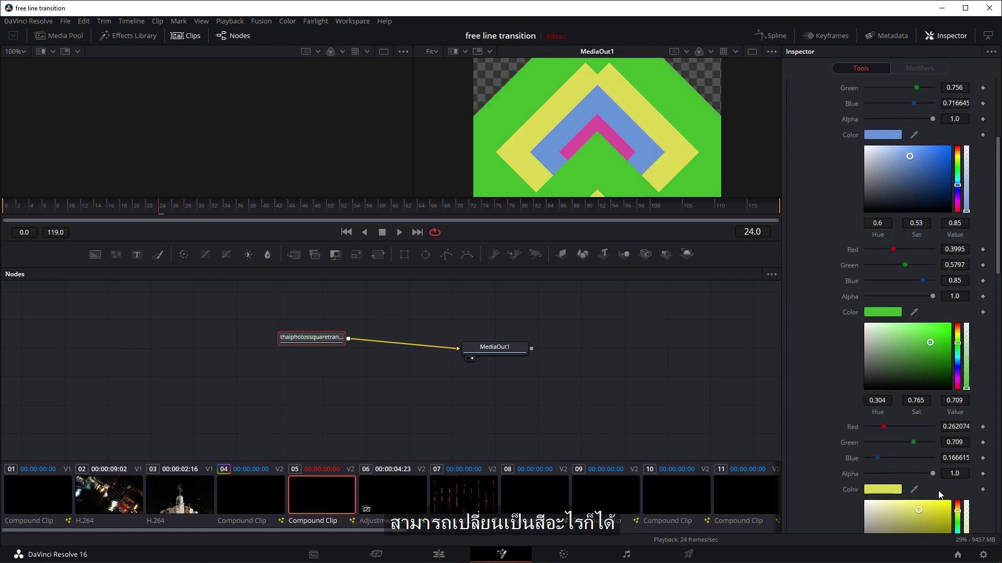
Step: Turn the yellow bands purple and return to the Edit page
scroll(939, 495, "down", 3)
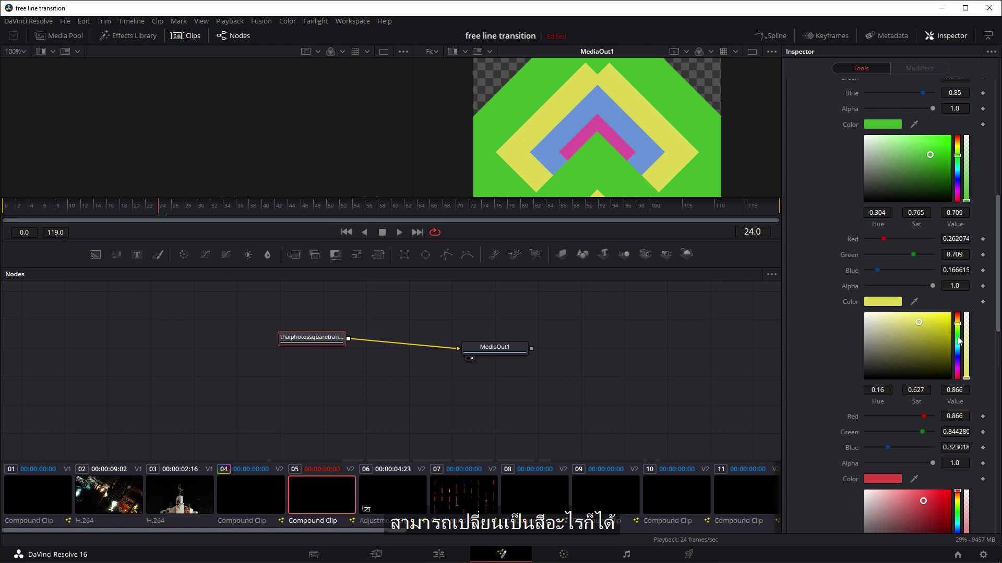
left_click_drag(958, 338, 964, 365)
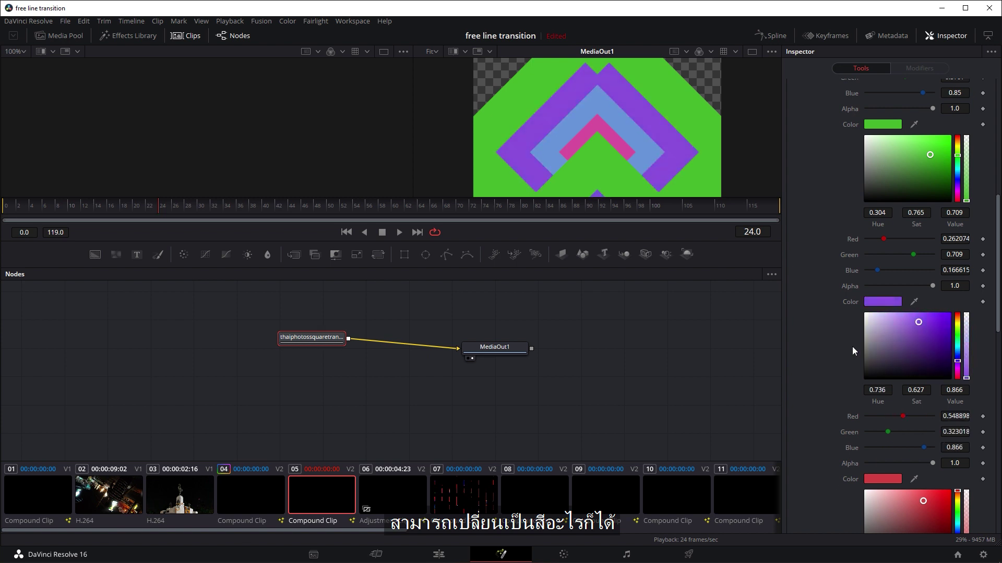
scroll(924, 377, "down", 6)
scroll(918, 347, "down", 4)
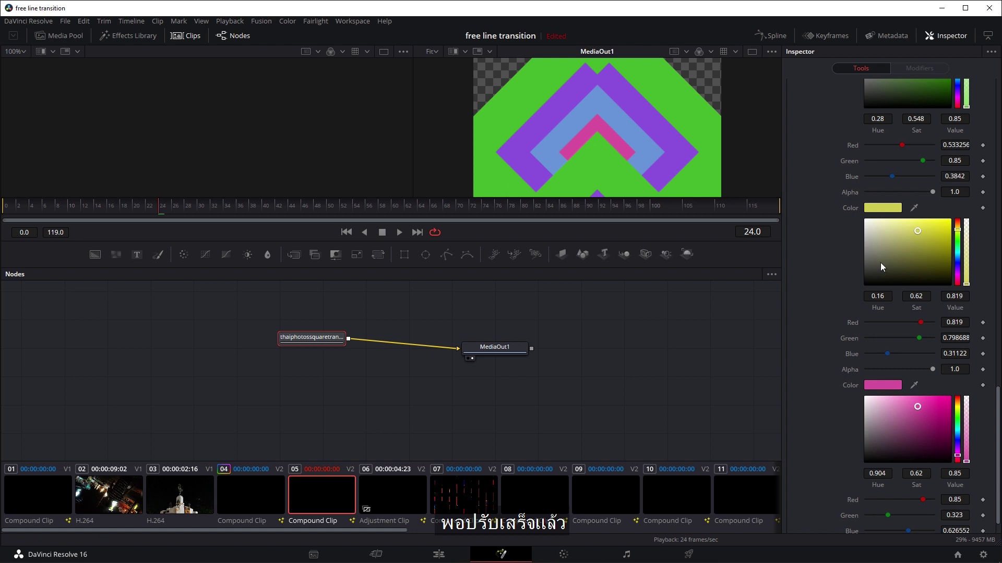
scroll(881, 271, "up", 4)
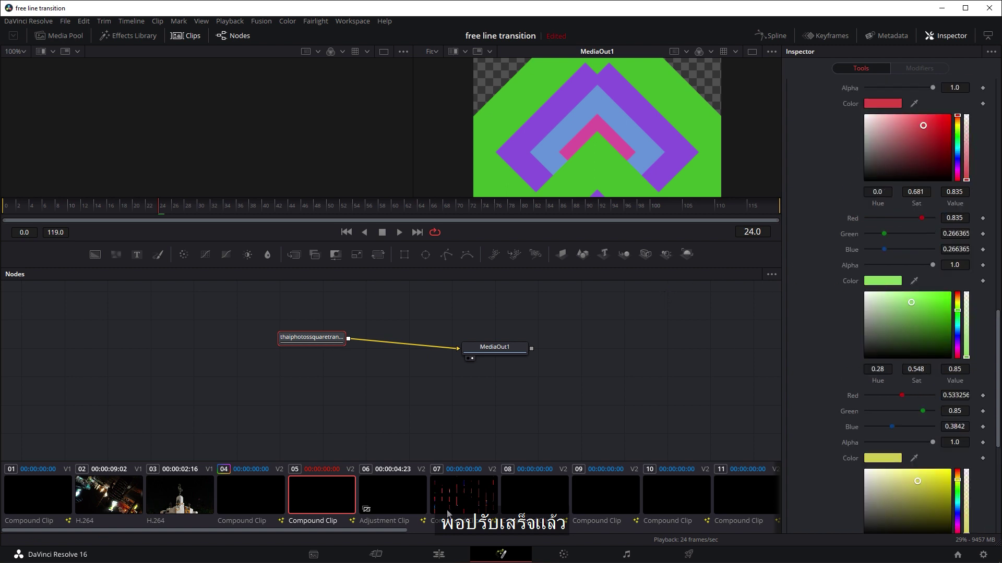
left_click(436, 552)
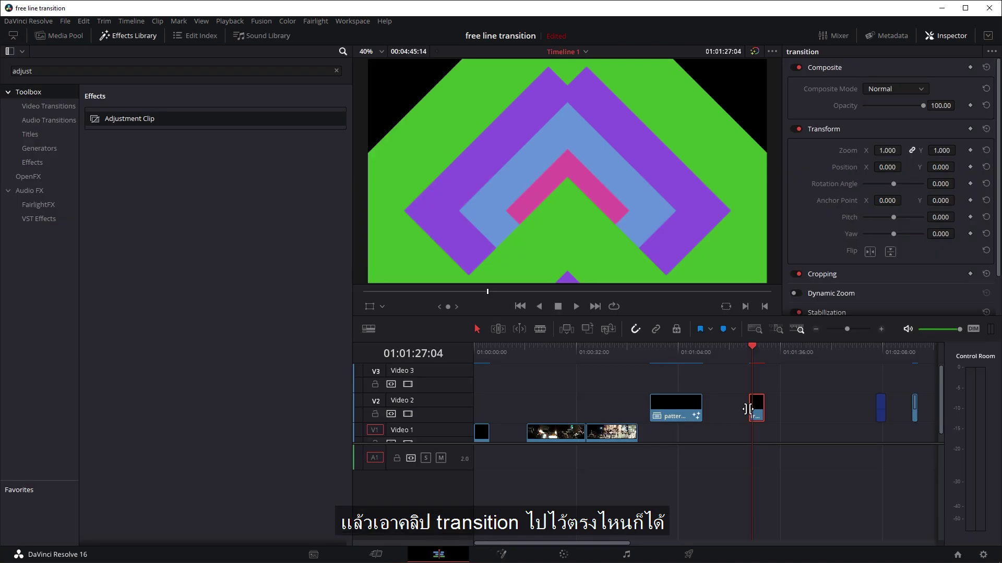
Step: Locate the cut between the Video 1 clips and move the transition clip onto it
mouse_move(757, 411)
left_mouse_down()
mouse_move(783, 411)
mouse_move(745, 411)
left_mouse_up()
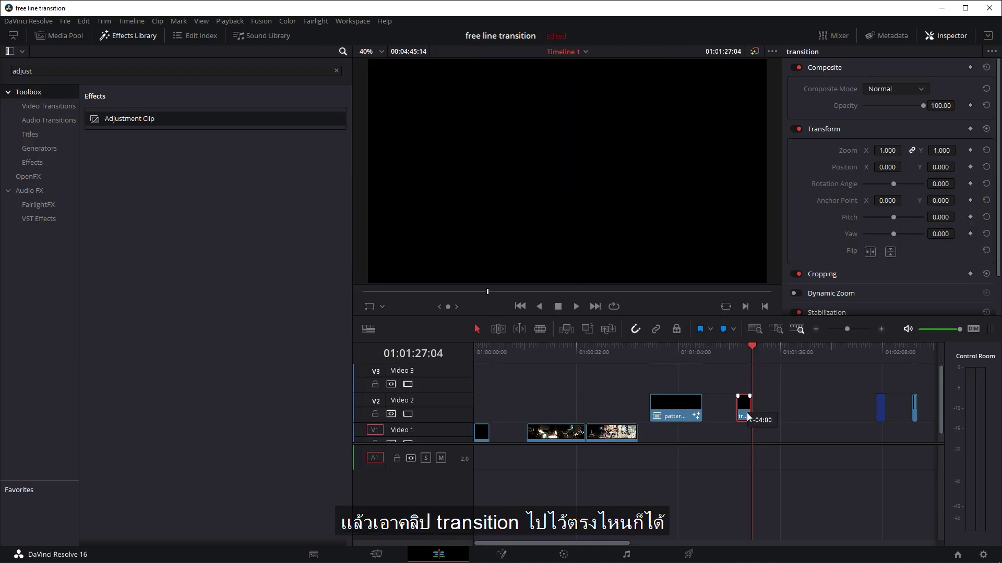
left_click(573, 348)
key("space")
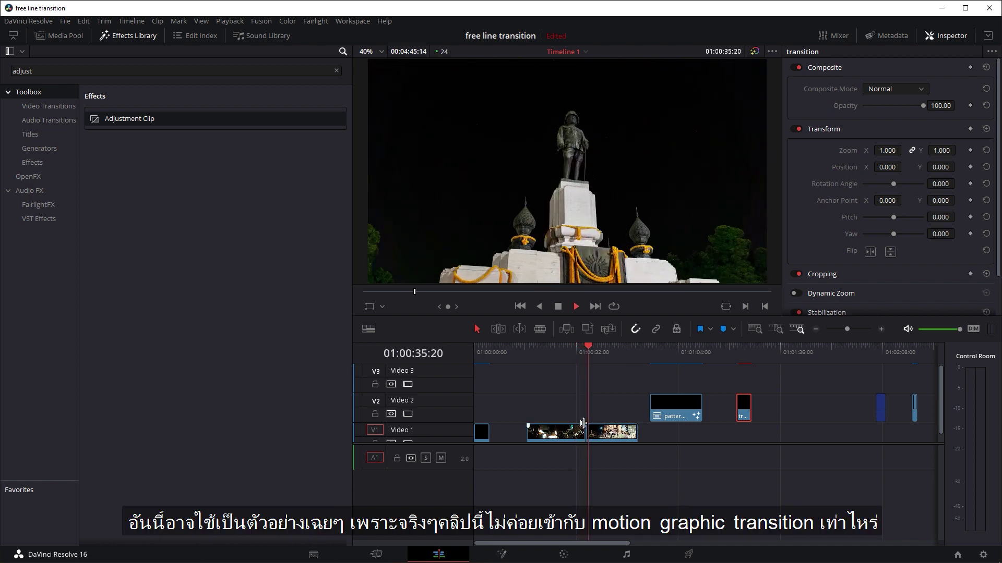
key("space")
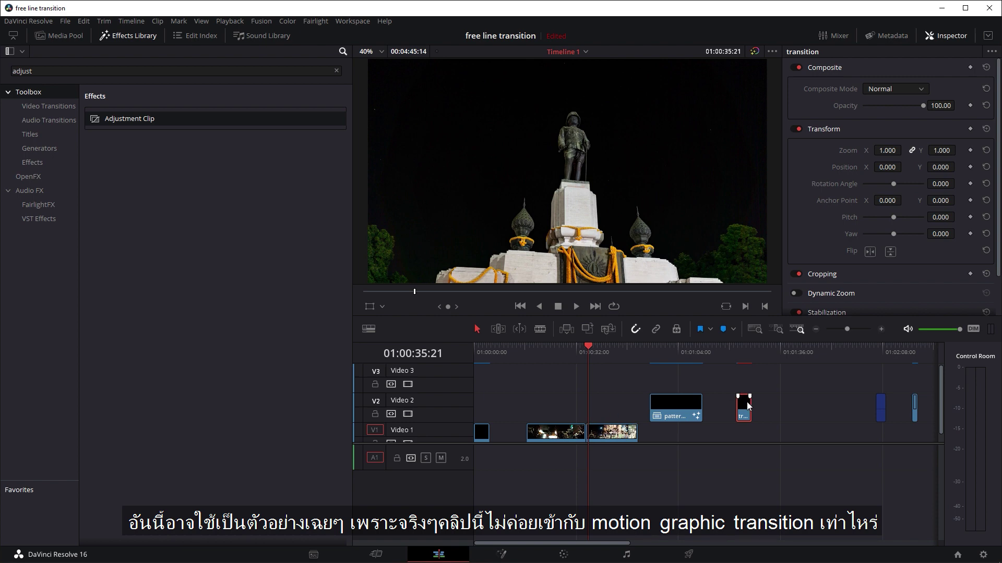
left_click_drag(747, 412, 594, 395)
Step: Zoom in around the cut, play through the transition, and park the playhead on the cut
key("ctrl+equal")
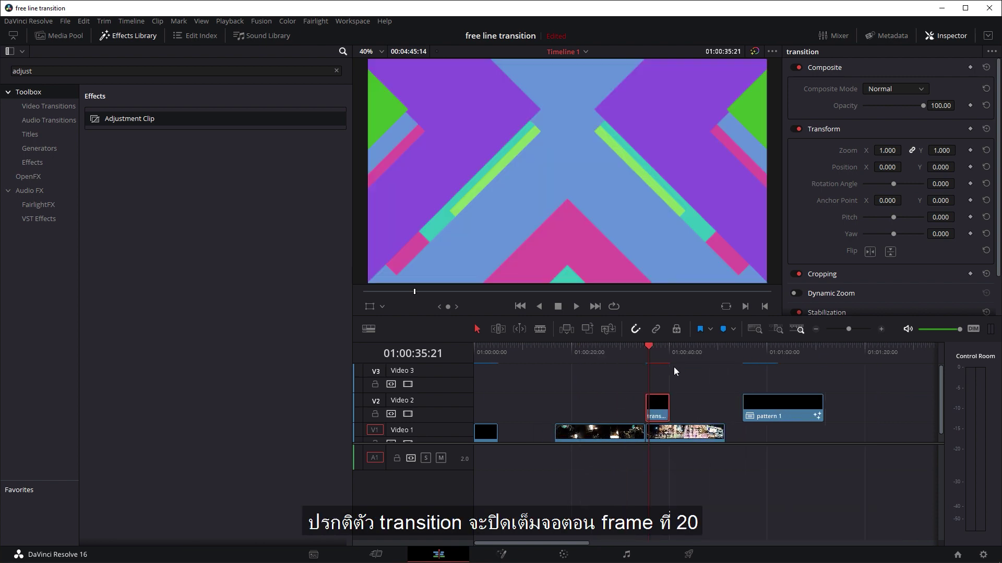
key("slash")
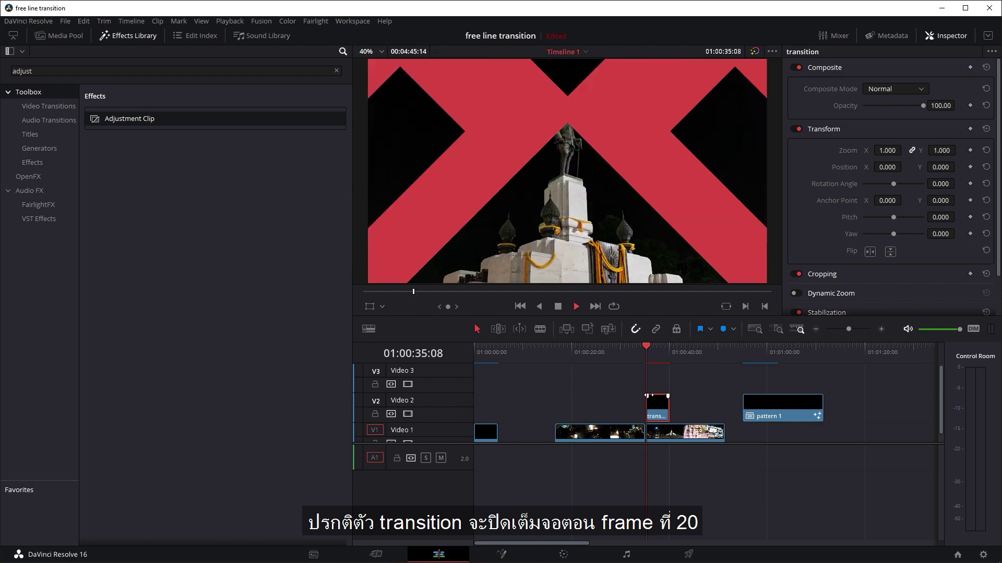
key("space")
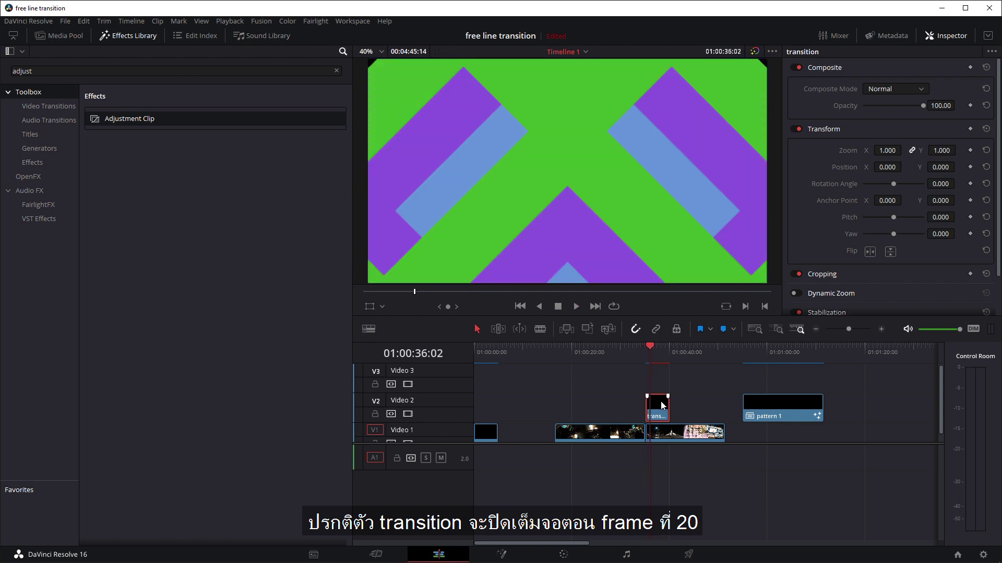
left_click(646, 349)
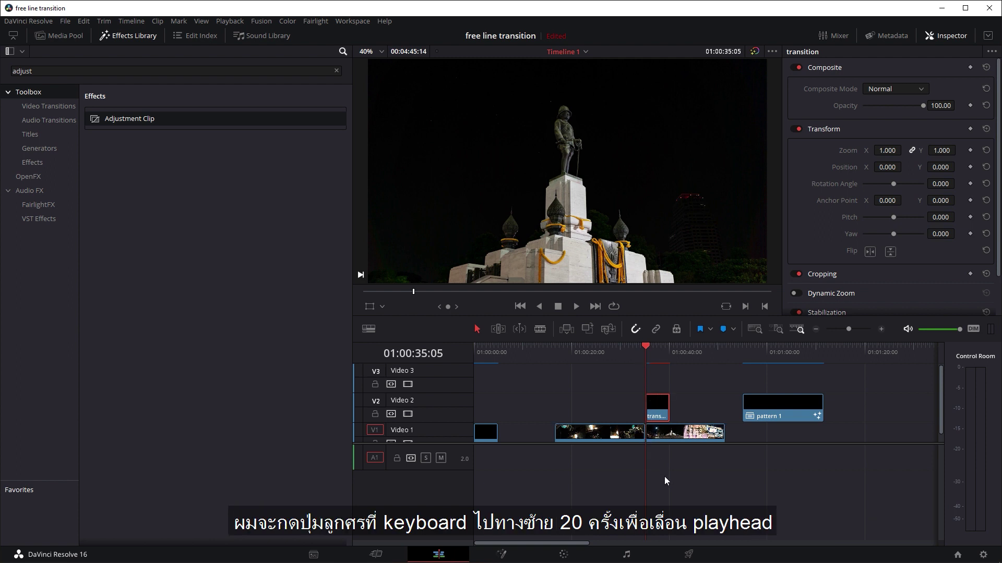
Step: Step the playhead back 20 frames before the cut and replay the repositioned transition
key("Left")
key("Left")
key("Left")
key("Left")
key("Left")
key("Left")
key("Left")
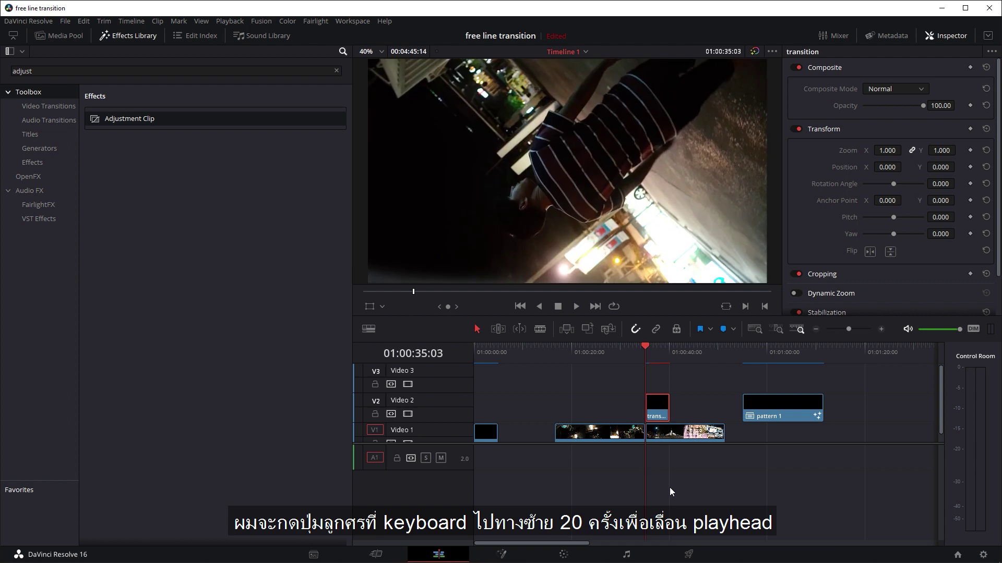
key("Left")
key("Left")
key("Left")
key("Left")
key("Left")
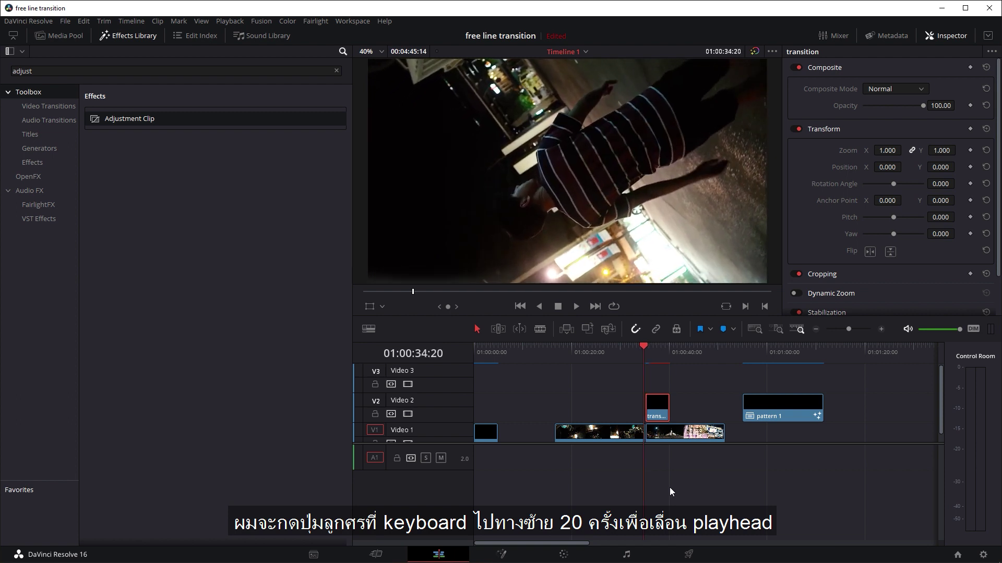
key("Left")
key("Left")
key("Left")
key("Left")
key("Left")
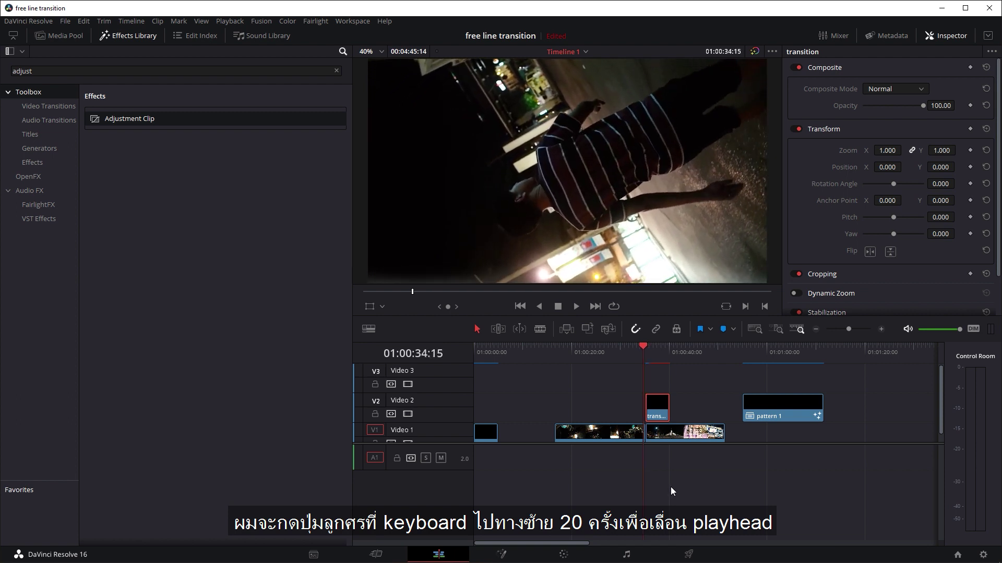
key("Left")
key("Left")
key("Left")
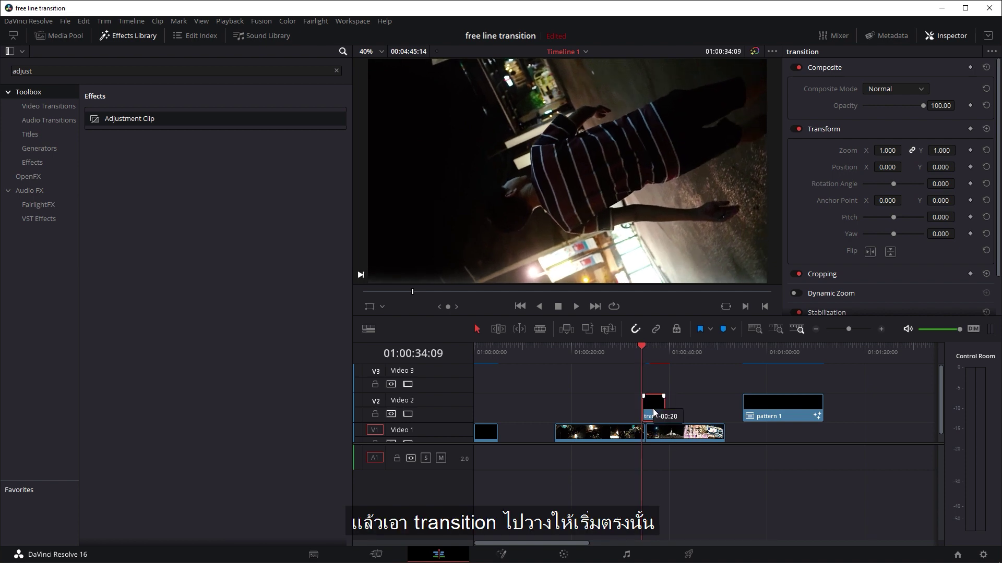
left_click(634, 345)
key("space")
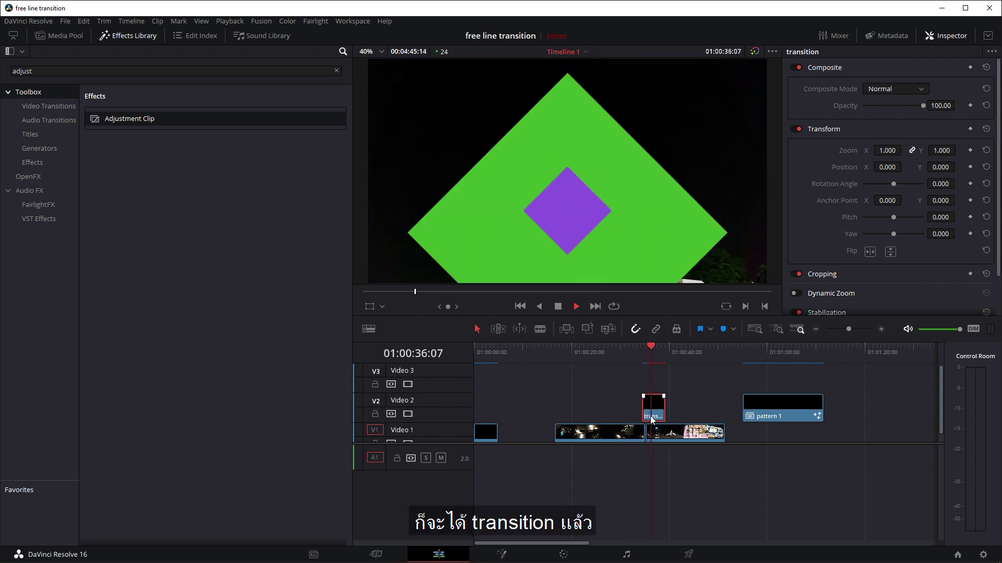
left_click(642, 346)
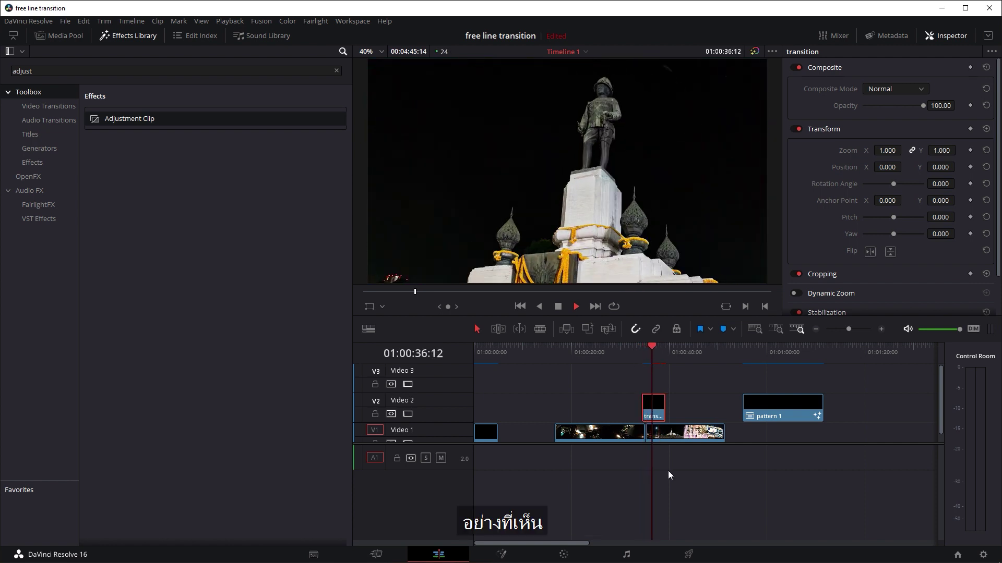
Step: Stop playback and duplicate the transition clip to a point past the pattern 1 clip
key("space")
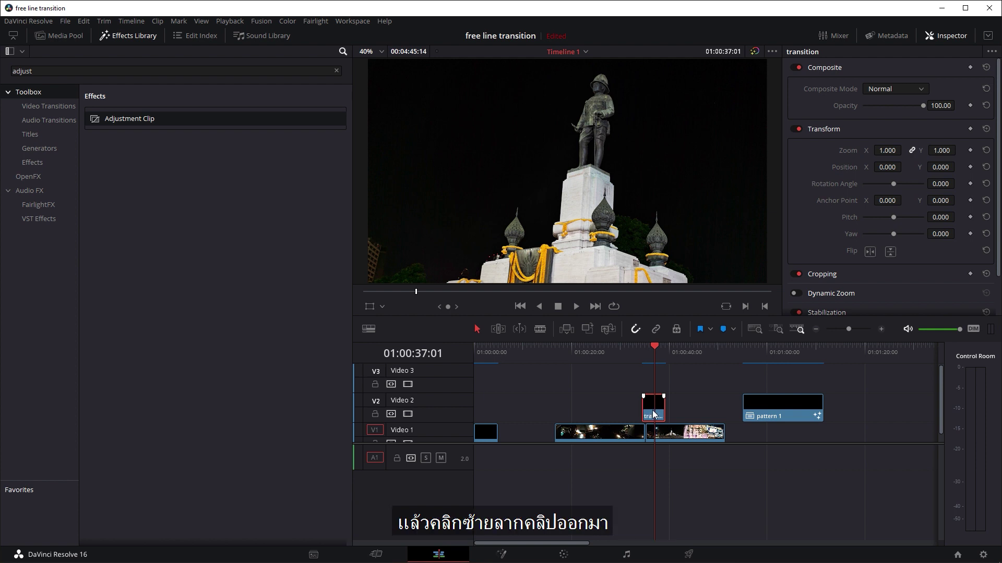
left_click_drag(652, 408, 864, 408)
left_click(853, 350)
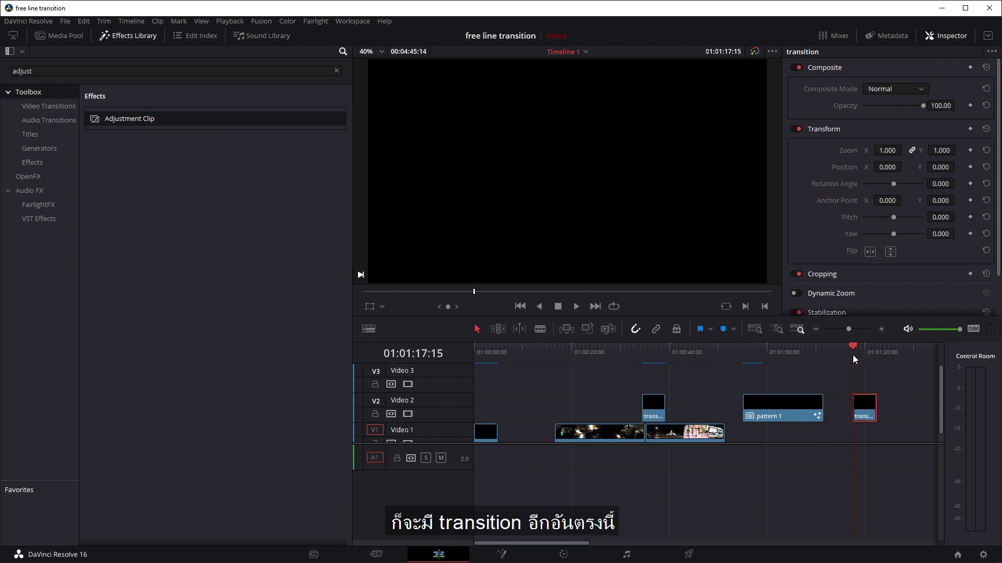
Step: Preview the new copy, then select the first transition clip and play into it
key("space")
left_click(642, 347)
left_click(655, 408)
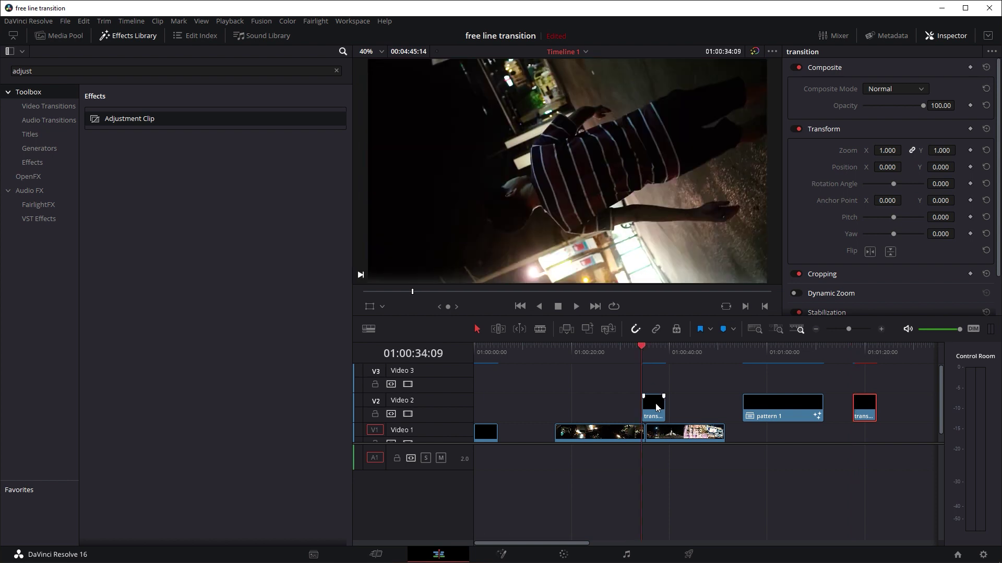
key("space")
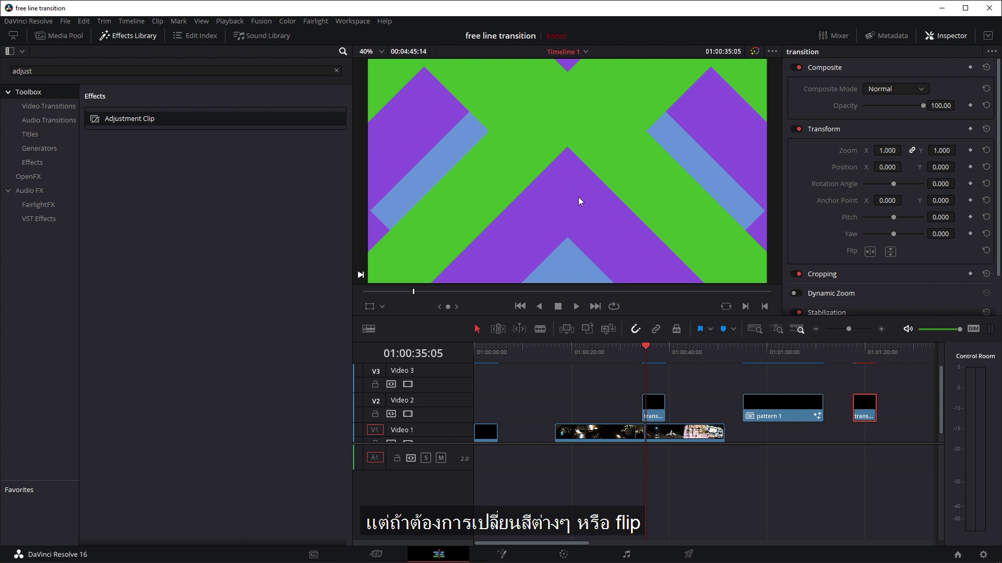
left_click(853, 363)
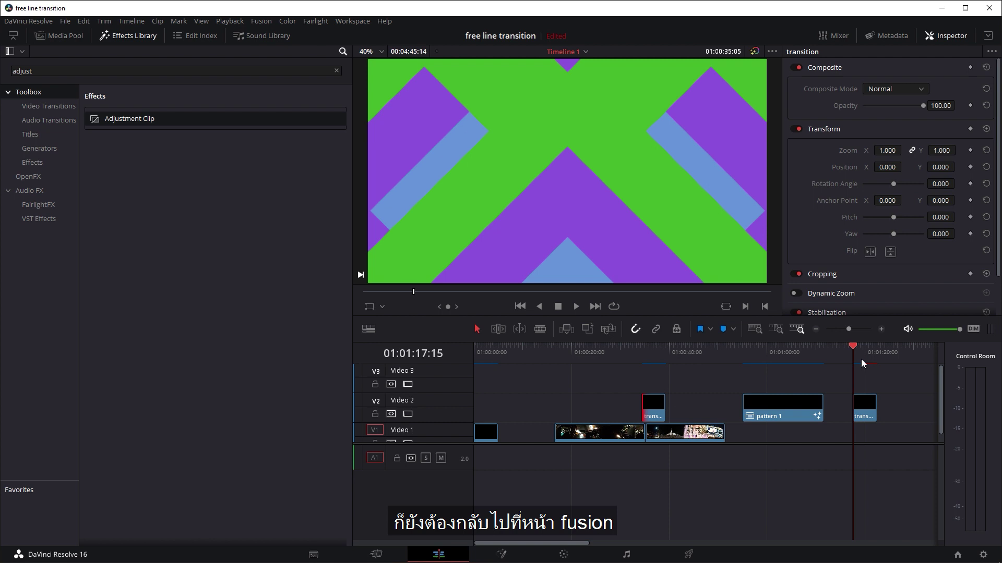
left_click(865, 412)
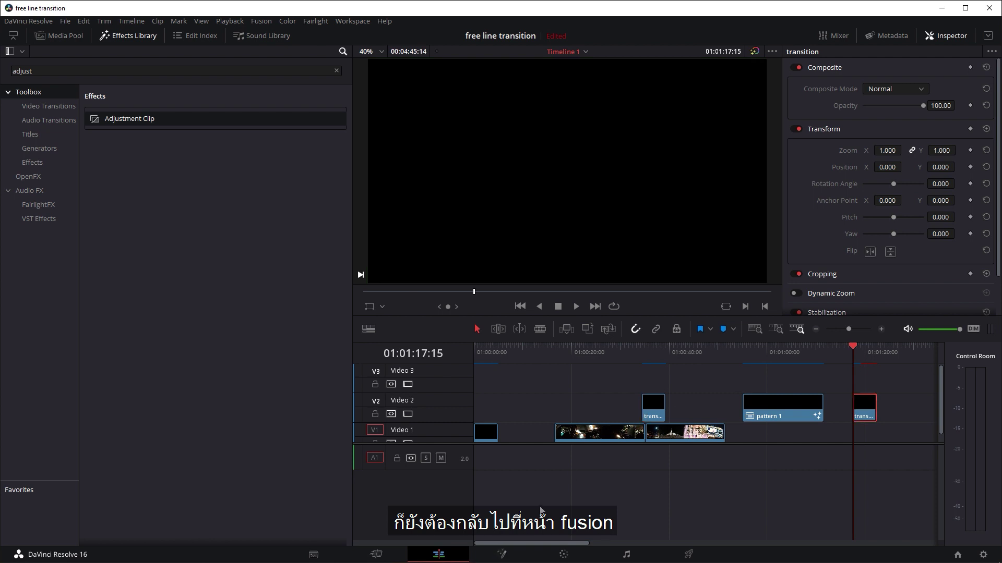